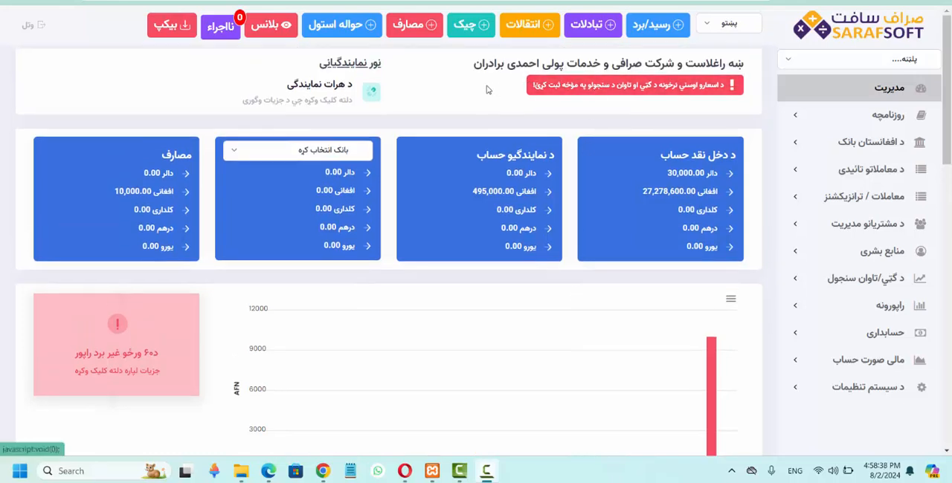
Examine the company name in the dashboard heading and the choices in the bank account card's bank selector.
{"action": "left_click_drag", "start_coordinate": [476, 65], "coordinate": [642, 61]}
{"action": "left_click", "coordinate": [638, 60]}
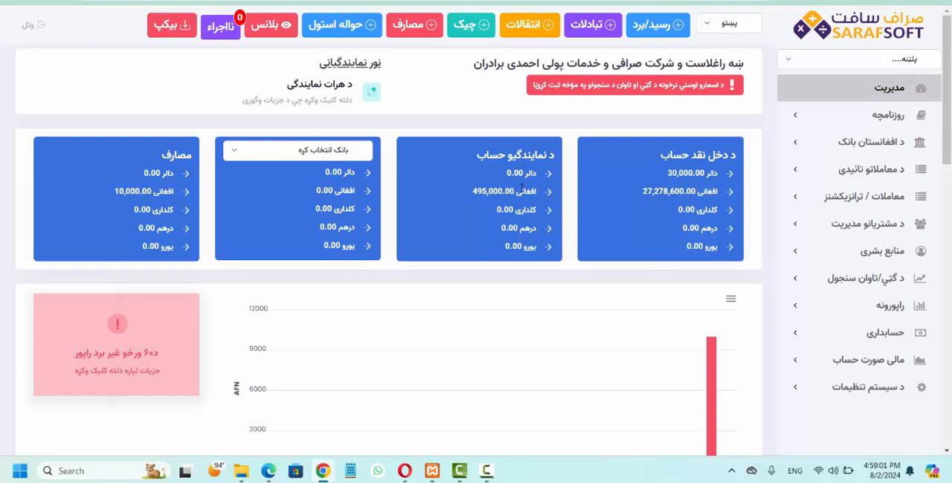
{"action": "left_click", "coordinate": [333, 151]}
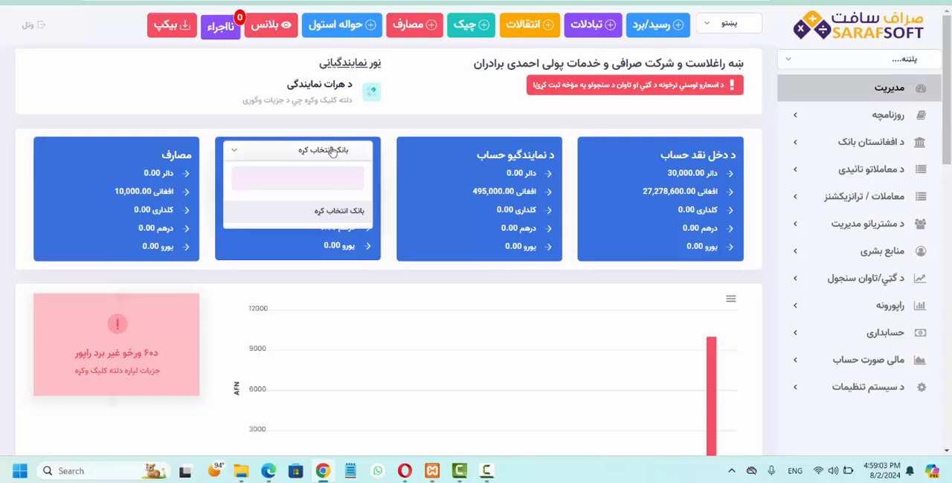
{"action": "left_click", "coordinate": [333, 151]}
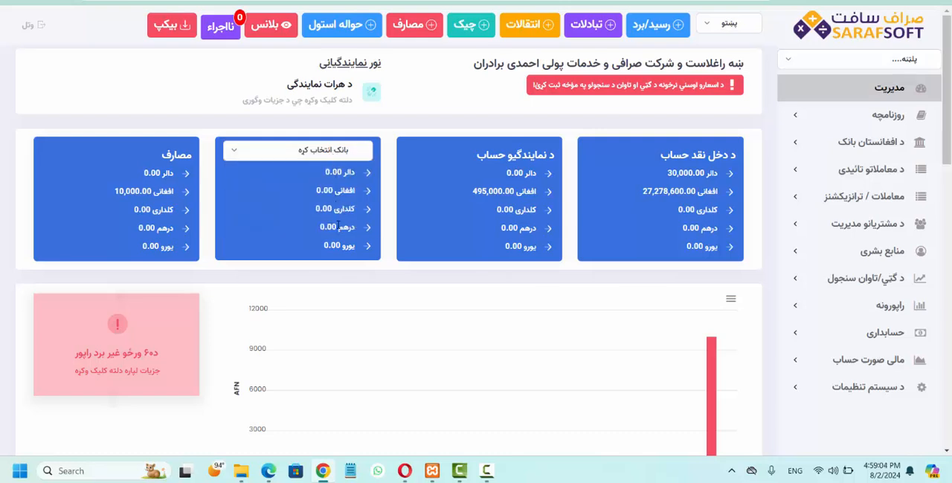
{"action": "left_click", "coordinate": [332, 162]}
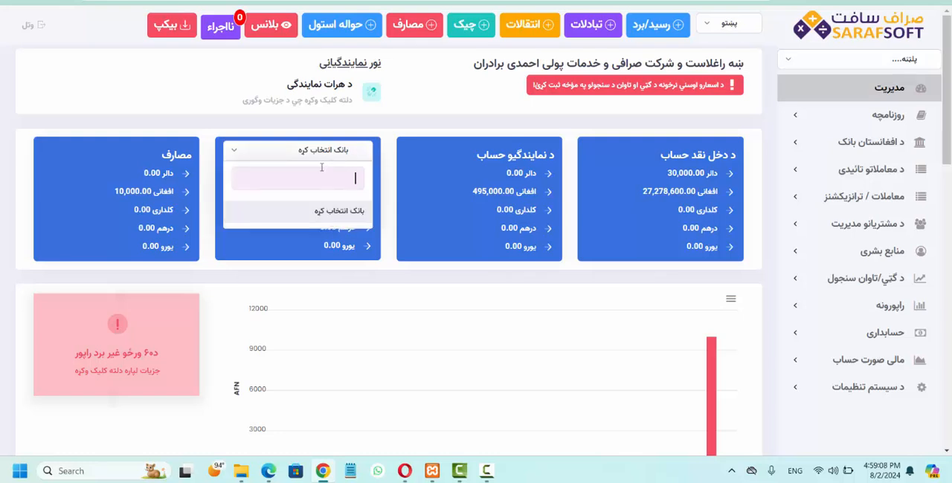
{"action": "left_click", "coordinate": [318, 156]}
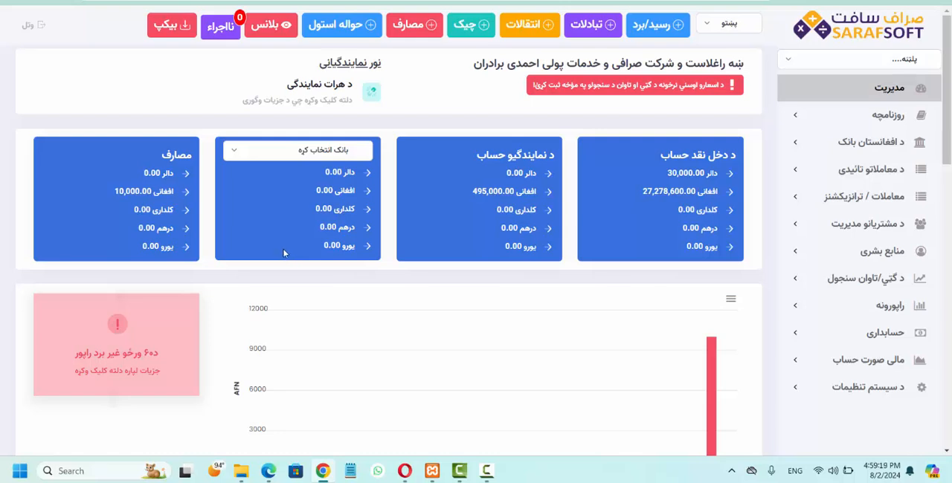
View the monthly income and expenses chart, open the 60-day no-withdrawal report, and return to the dashboard.
{"action": "scroll", "coordinate": [284, 252], "scroll_direction": "down", "scroll_amount": 3}
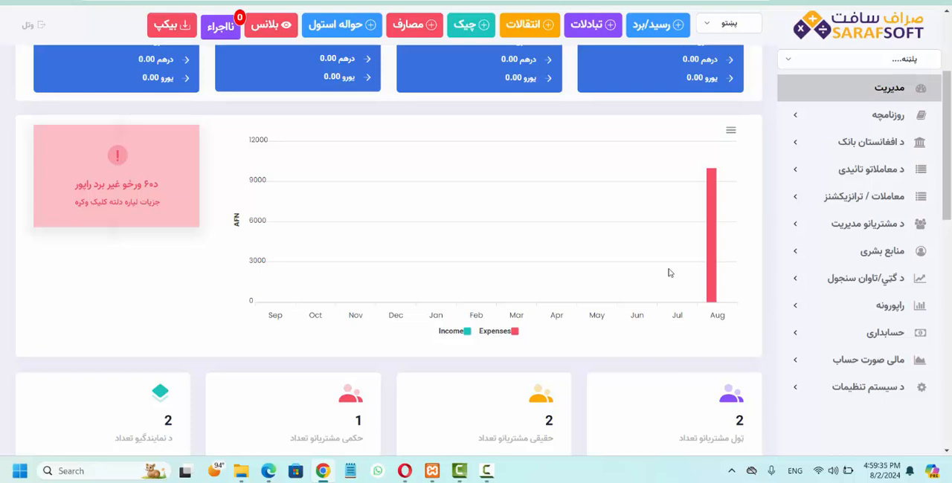
{"action": "scroll", "coordinate": [670, 272], "scroll_direction": "up", "scroll_amount": 2}
{"action": "scroll", "coordinate": [669, 271], "scroll_direction": "down", "scroll_amount": 1}
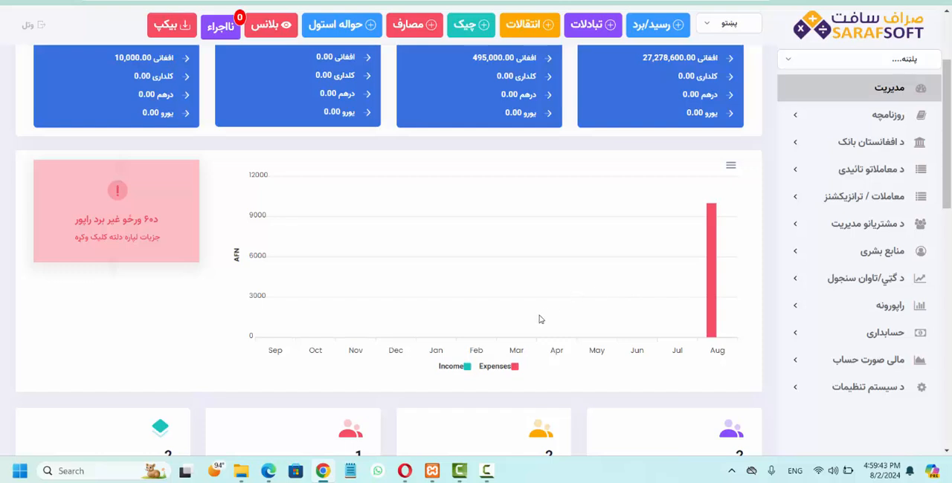
{"action": "left_click", "coordinate": [115, 243]}
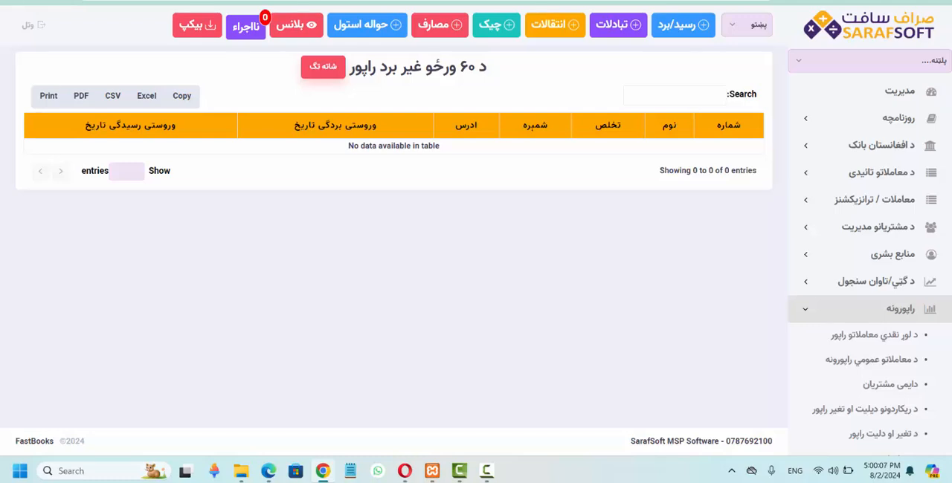
{"action": "left_click", "coordinate": [13, 2]}
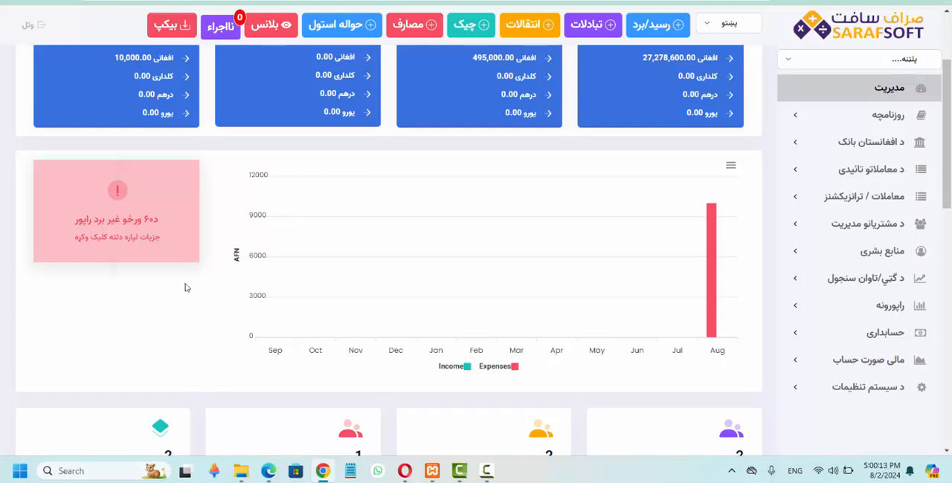
Examine the dashboard's customer and branch counts, daily currency exchange revenue chart, and company organization chart.
{"action": "scroll", "coordinate": [186, 286], "scroll_direction": "down", "scroll_amount": 1}
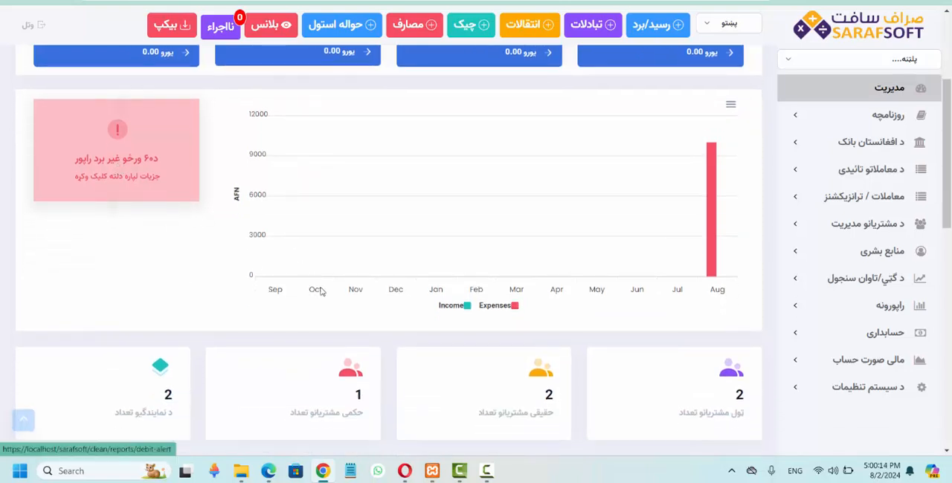
{"action": "scroll", "coordinate": [323, 292], "scroll_direction": "down", "scroll_amount": 3}
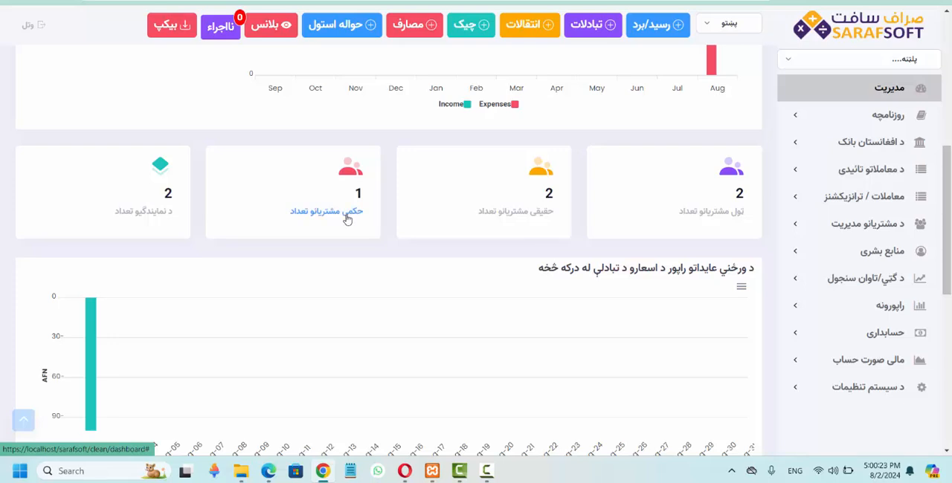
{"action": "scroll", "coordinate": [347, 219], "scroll_direction": "down", "scroll_amount": 1}
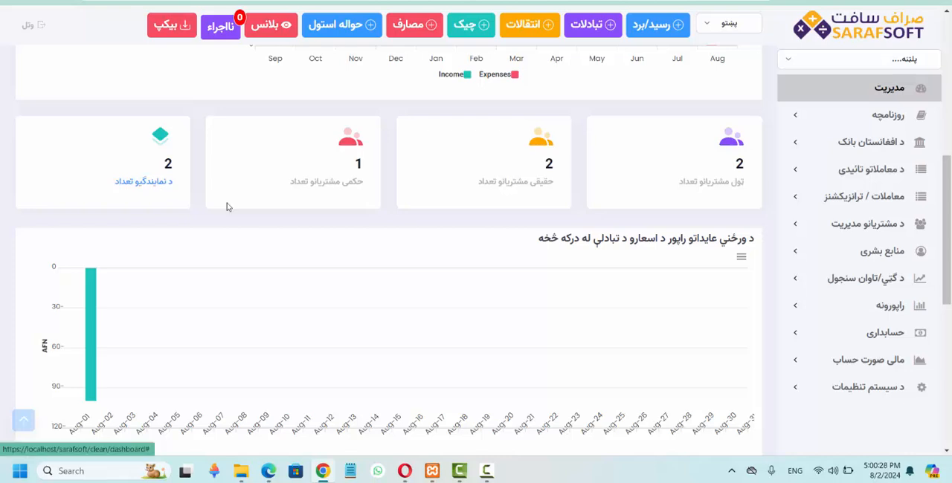
{"action": "scroll", "coordinate": [323, 255], "scroll_direction": "down", "scroll_amount": 2}
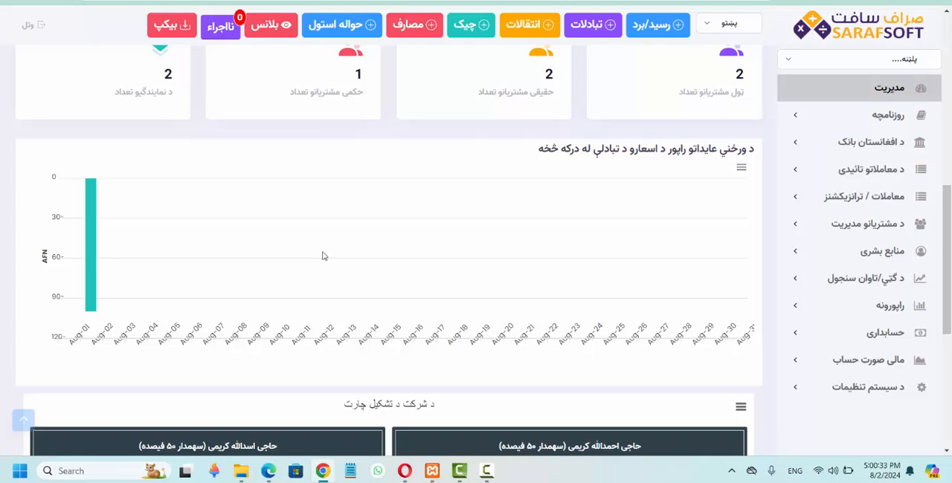
{"action": "scroll", "coordinate": [323, 256], "scroll_direction": "down", "scroll_amount": 1}
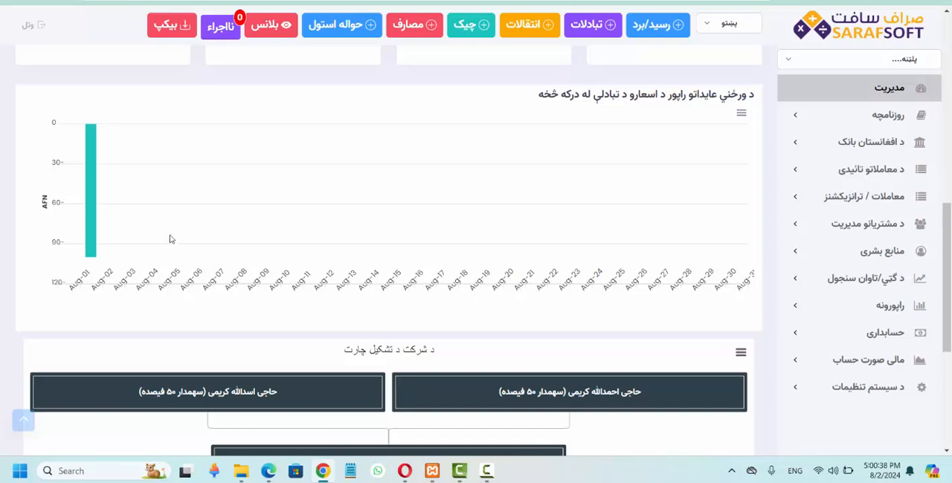
{"action": "mouse_move", "coordinate": [87, 221]}
{"action": "scroll", "coordinate": [418, 275], "scroll_direction": "down", "scroll_amount": 3}
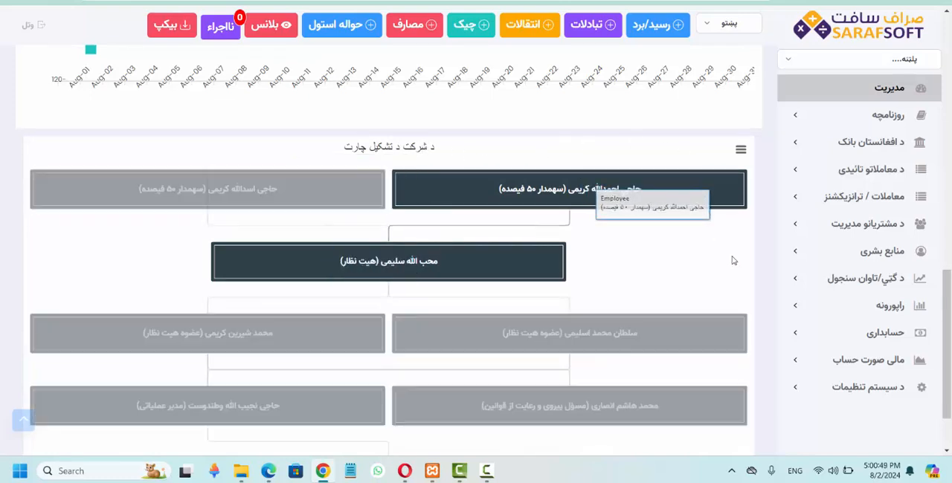
{"action": "scroll", "coordinate": [733, 260], "scroll_direction": "down", "scroll_amount": 1}
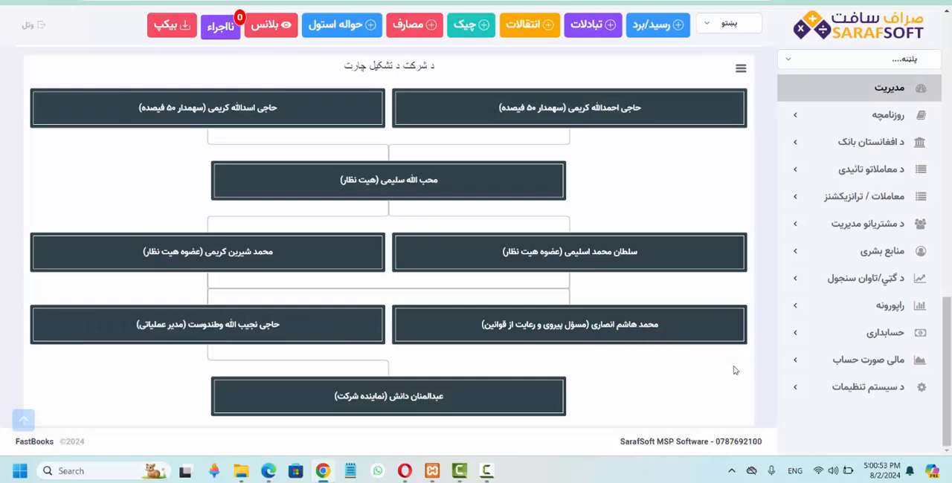
{"action": "scroll", "coordinate": [733, 370], "scroll_direction": "up", "scroll_amount": 15}
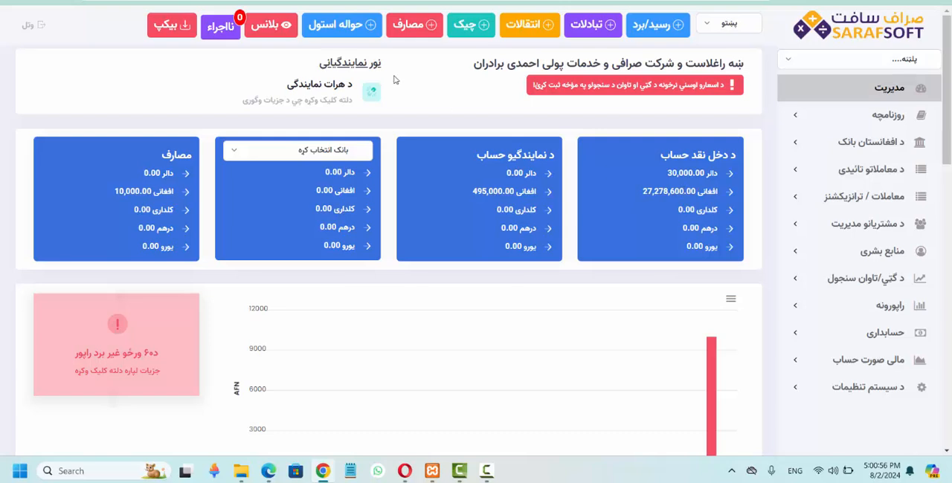
Open the Herat branch's dashboard and examine the Afghani balances in its cash and branch account cards.
{"action": "left_click", "coordinate": [300, 108]}
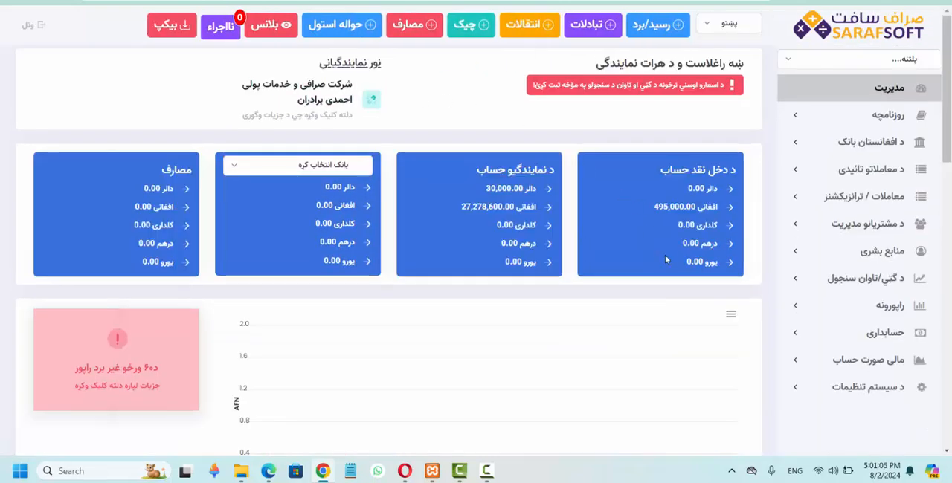
{"action": "left_click_drag", "start_coordinate": [655, 209], "coordinate": [684, 209]}
{"action": "left_click", "coordinate": [684, 209]}
{"action": "double_click", "coordinate": [487, 207]}
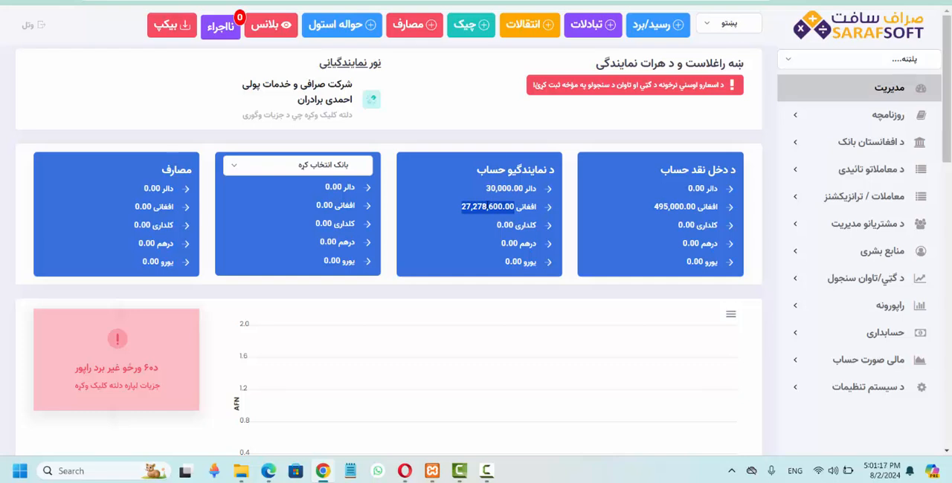
Review the Herat branch's charts and customer counts, and switch back to the main company's dashboard.
{"action": "scroll", "coordinate": [488, 207], "scroll_direction": "down", "scroll_amount": 4}
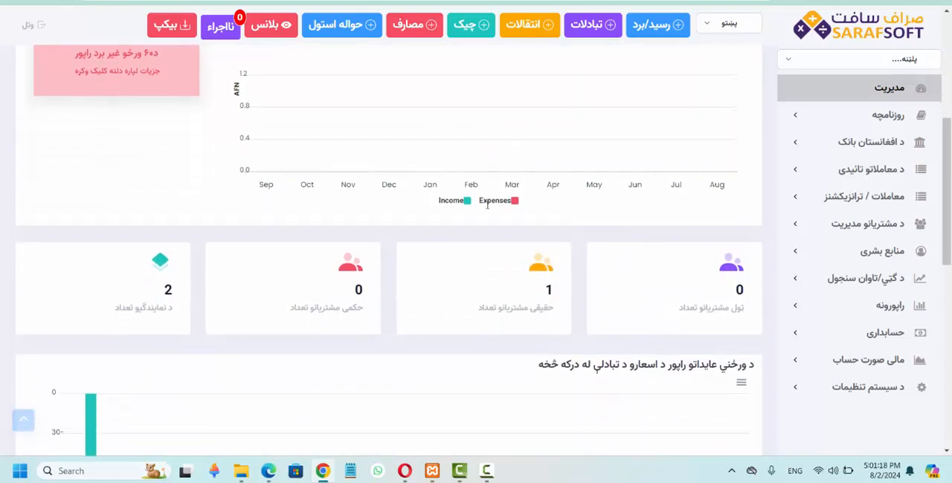
{"action": "scroll", "coordinate": [488, 207], "scroll_direction": "down", "scroll_amount": 1}
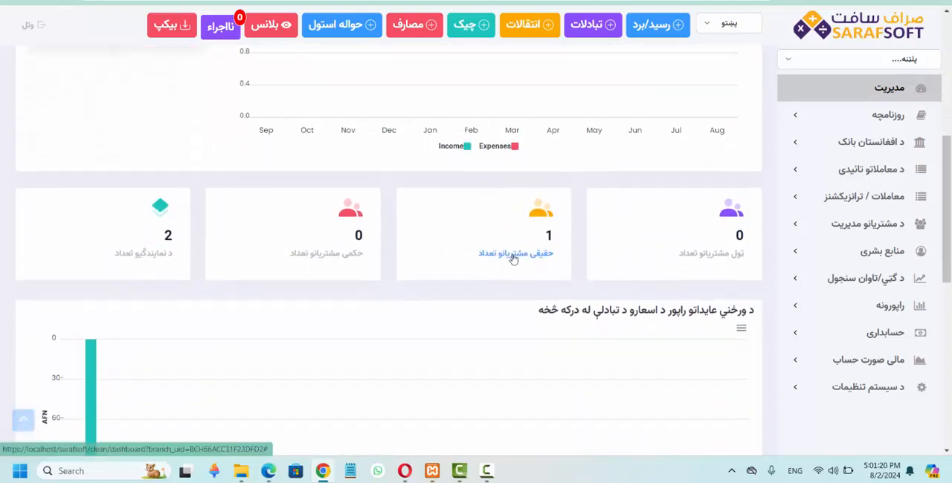
{"action": "scroll", "coordinate": [513, 258], "scroll_direction": "down", "scroll_amount": 3}
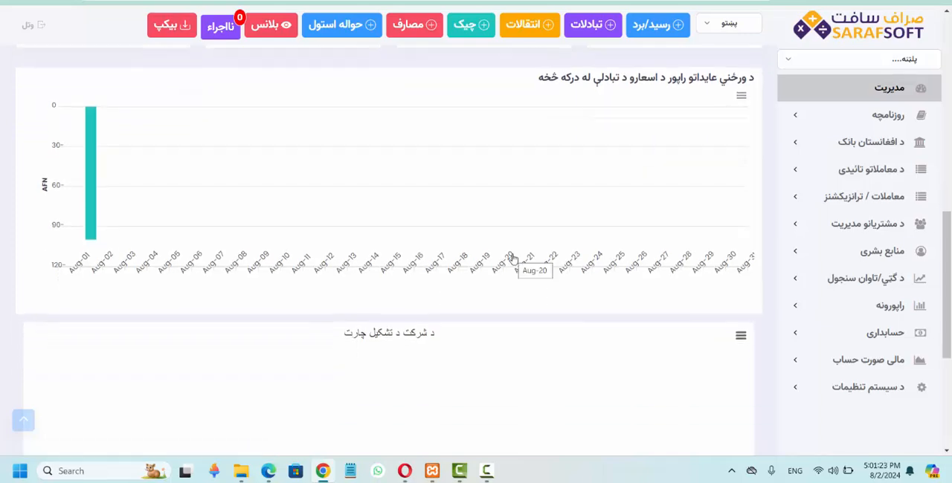
{"action": "scroll", "coordinate": [513, 258], "scroll_direction": "down", "scroll_amount": 3}
{"action": "scroll", "coordinate": [513, 258], "scroll_direction": "up", "scroll_amount": 7}
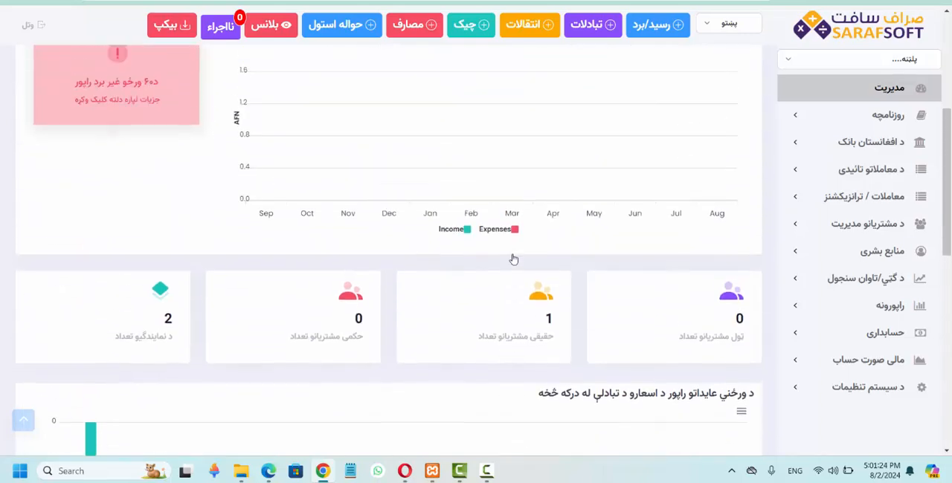
{"action": "scroll", "coordinate": [513, 258], "scroll_direction": "up", "scroll_amount": 4}
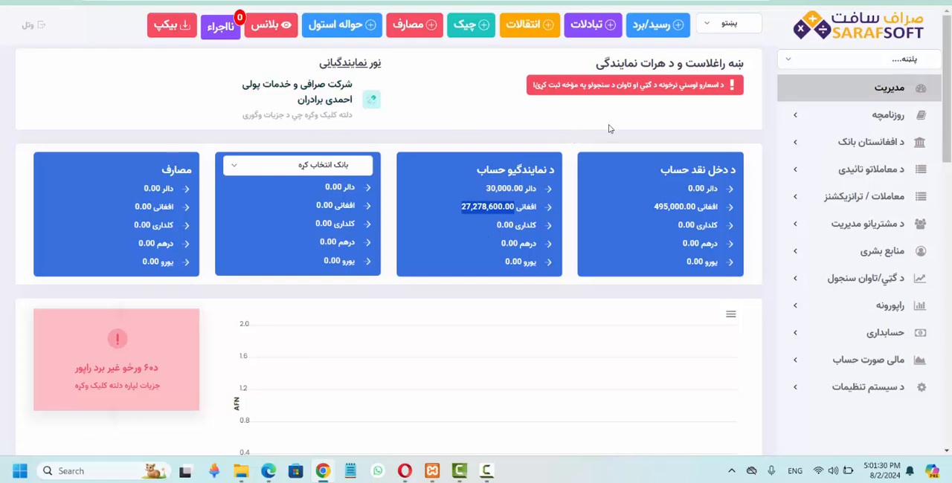
{"action": "left_click", "coordinate": [321, 124]}
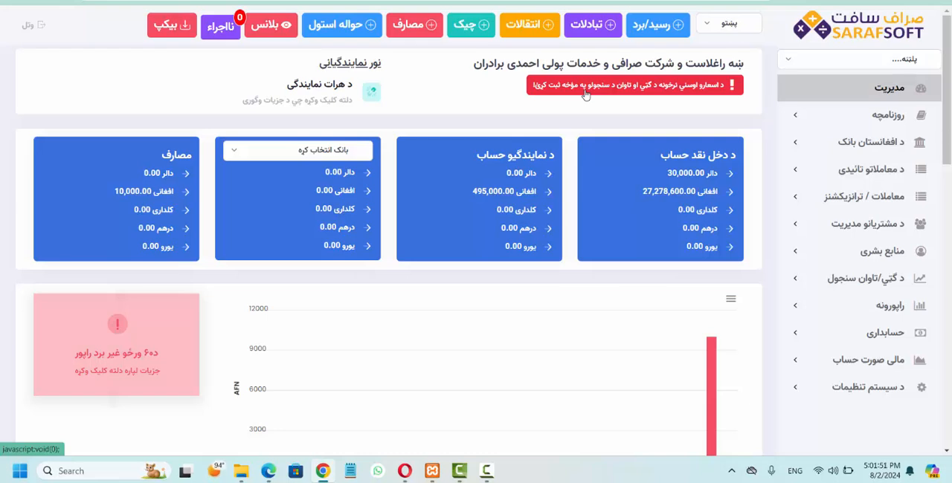
Enter the daily exchange rates against the Afghani: dollar 71.53, Afghani 1, kaldar 3.4, dirham 20 and euro 85.
{"action": "left_click", "coordinate": [585, 92]}
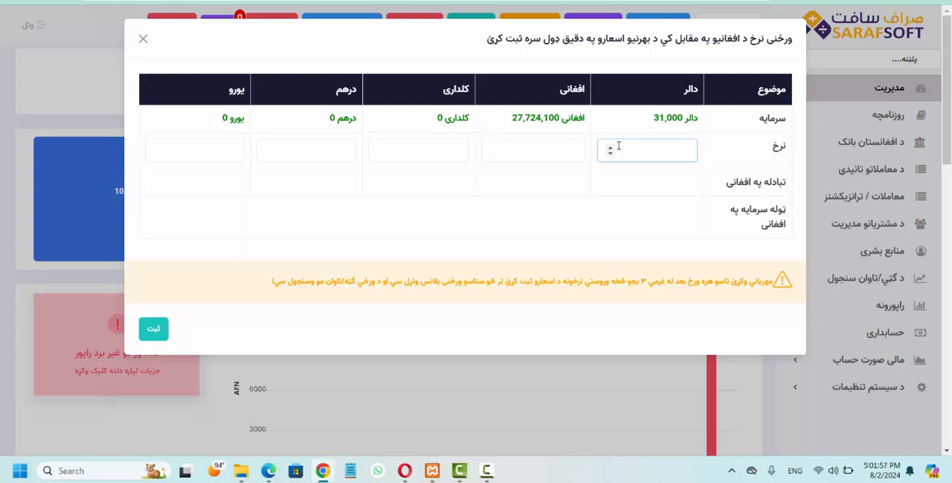
{"action": "type", "text": "71.5"}
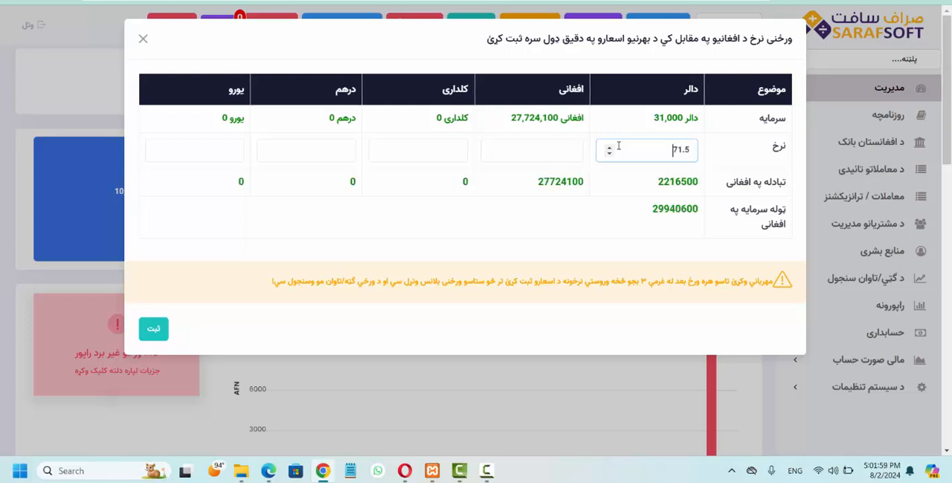
{"action": "type", "text": "3"}
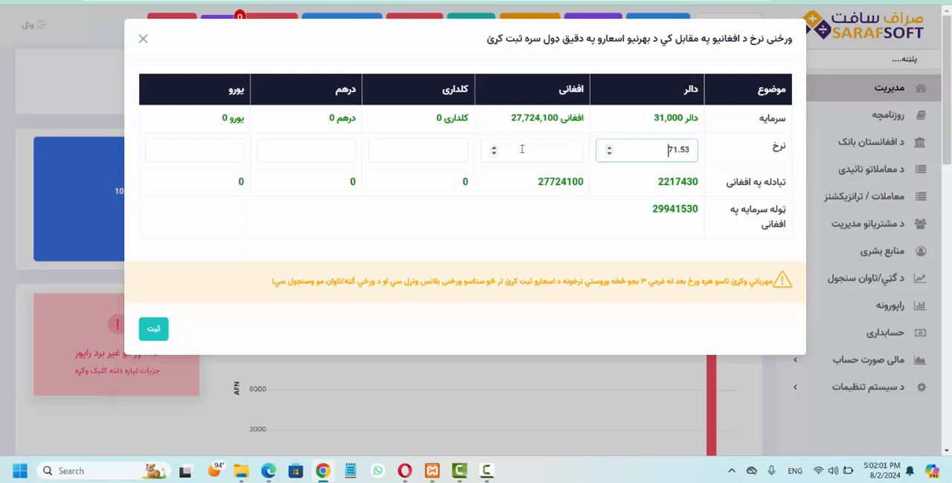
{"action": "left_click", "coordinate": [522, 149]}
{"action": "type", "text": "1"}
{"action": "left_click", "coordinate": [440, 151]}
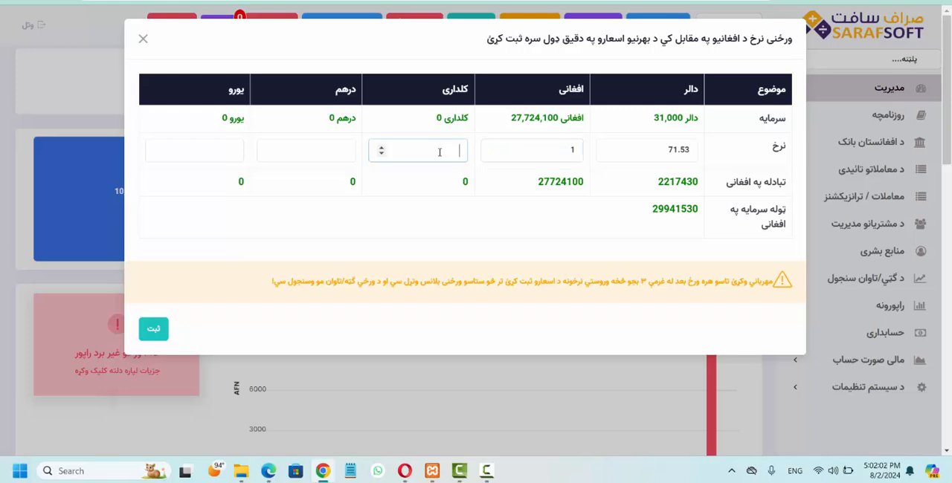
{"action": "type", "text": "3.4"}
{"action": "left_click", "coordinate": [319, 153]}
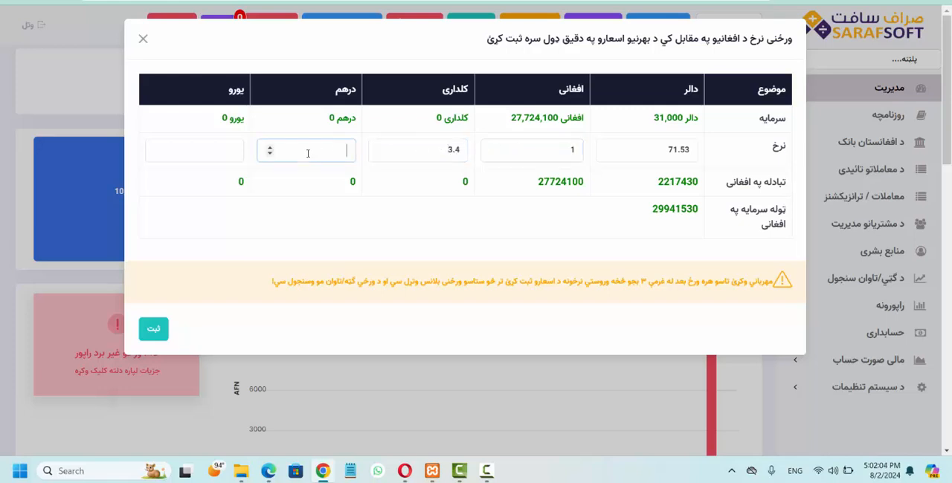
{"action": "type", "text": "20"}
{"action": "left_click", "coordinate": [213, 154]}
{"action": "type", "text": "85"}
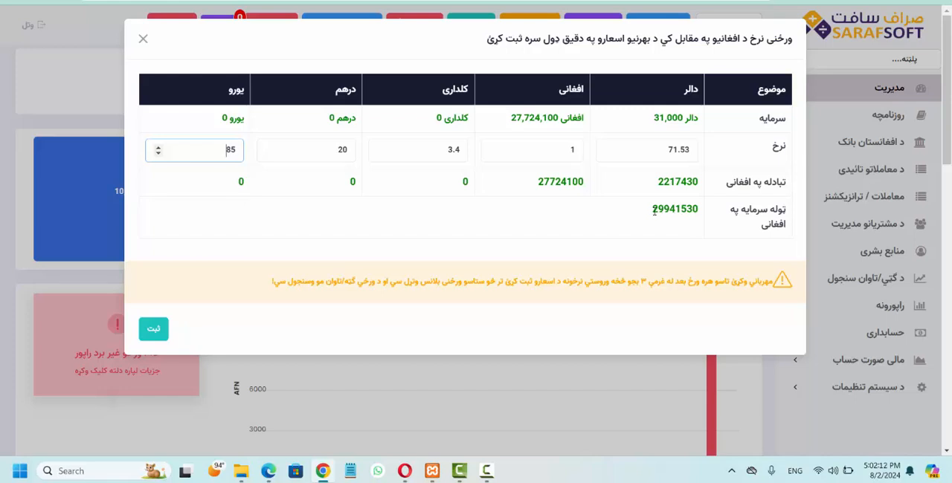
Check the total capital in Afghani and register the daily exchange rates.
{"action": "left_click_drag", "start_coordinate": [653, 211], "coordinate": [678, 210]}
{"action": "left_click", "coordinate": [679, 210]}
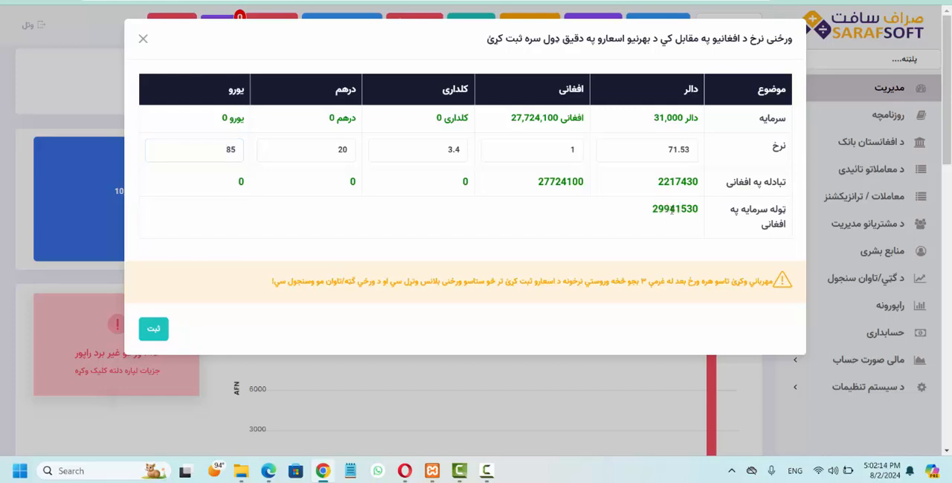
{"action": "left_click", "coordinate": [155, 329]}
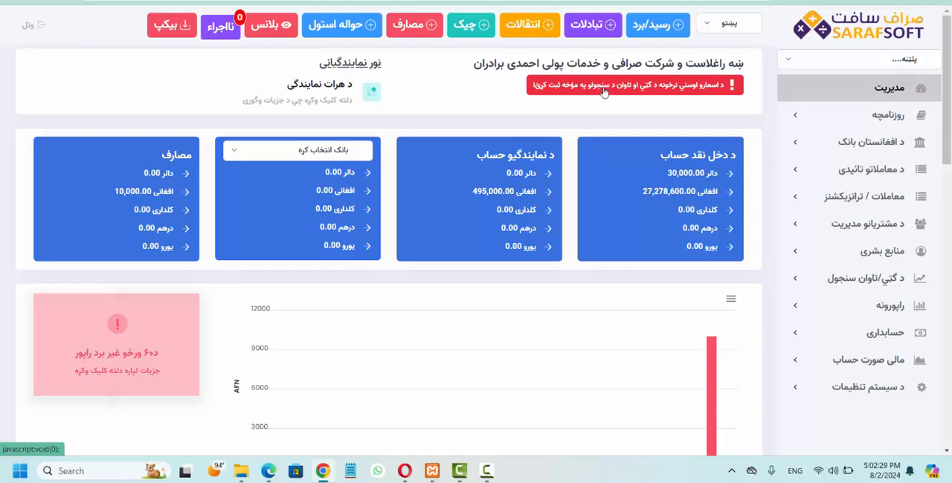
Reopen the daily exchange rate form to read its notice about closing rates, and close it without entering anything.
{"action": "left_click", "coordinate": [604, 92]}
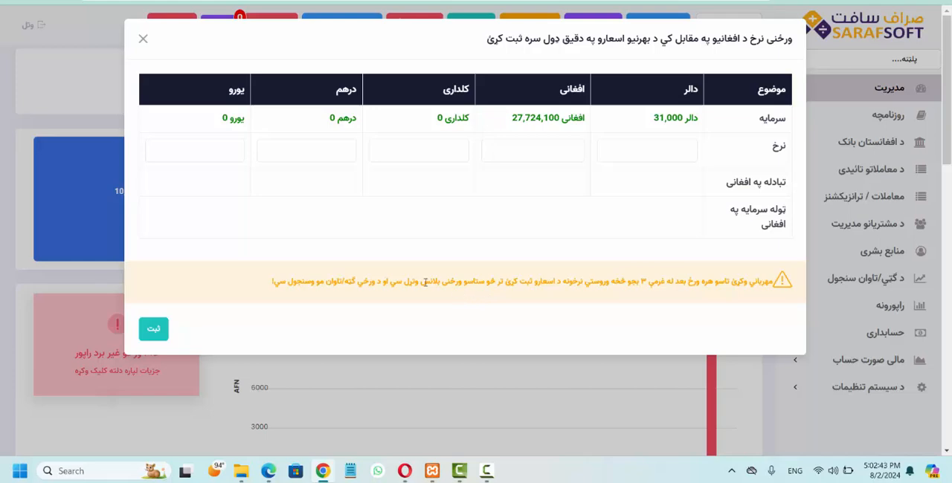
{"action": "left_click", "coordinate": [144, 40]}
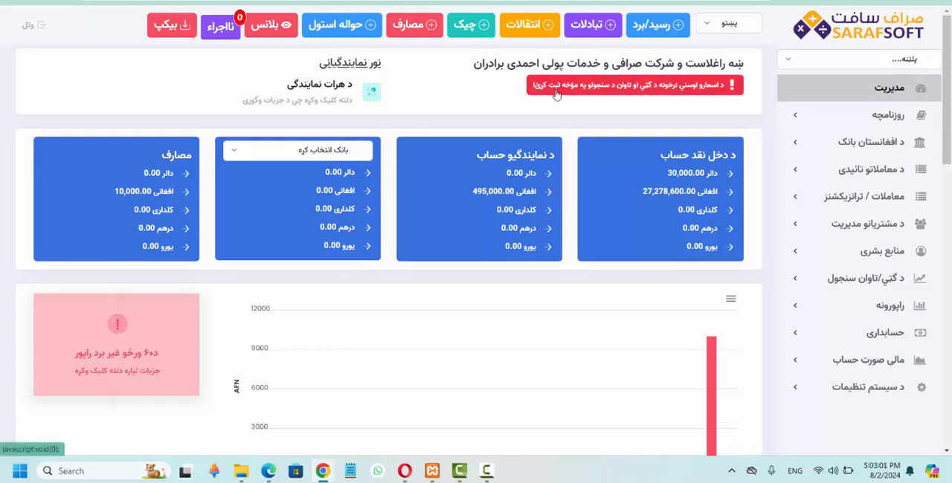
Open the daily profit and loss report and bring all of its daily entries into view.
{"action": "scroll", "coordinate": [556, 95], "scroll_direction": "down", "scroll_amount": 10}
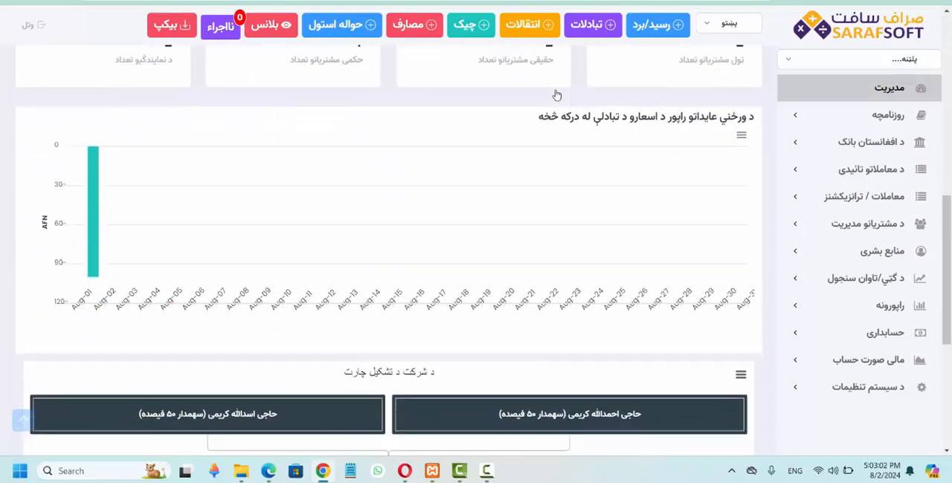
{"action": "scroll", "coordinate": [556, 94], "scroll_direction": "up", "scroll_amount": 10}
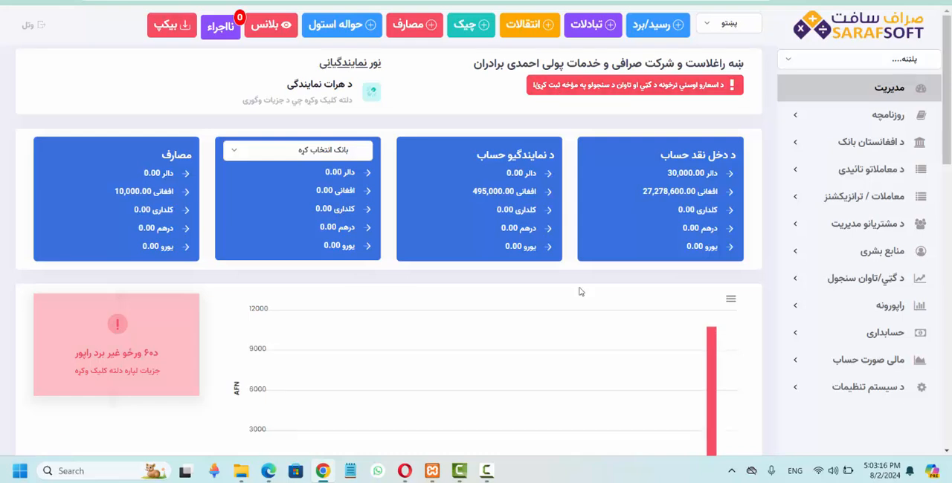
{"action": "left_click", "coordinate": [818, 280]}
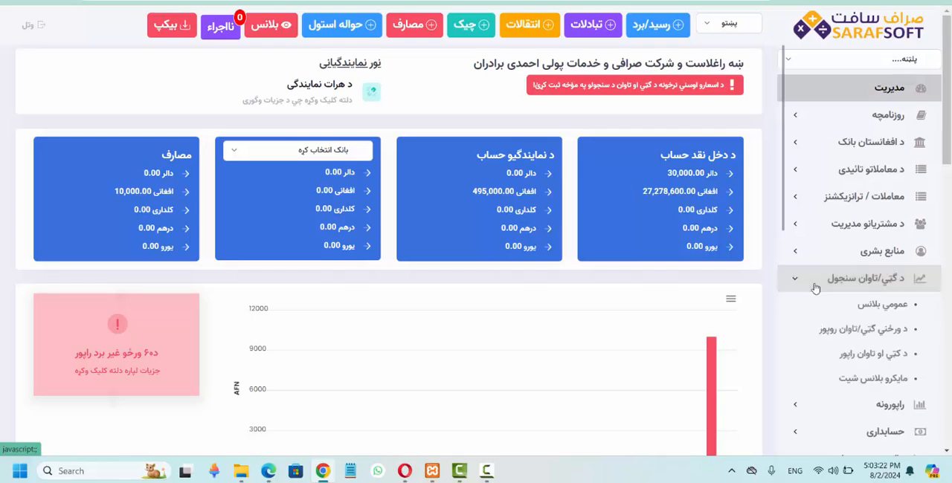
{"action": "left_click", "coordinate": [858, 336]}
{"action": "scroll", "coordinate": [511, 294], "scroll_direction": "down", "scroll_amount": 2}
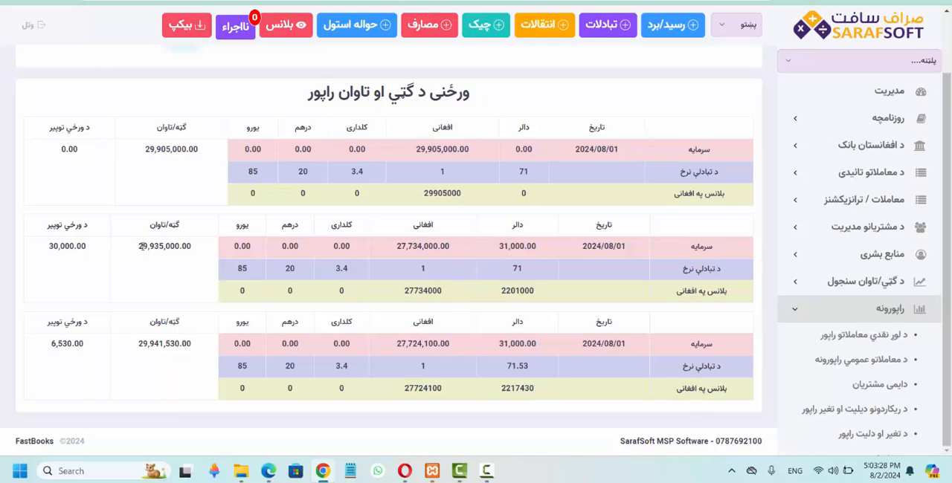
Examine the report's profit/loss total, date and daily difference in the second entry, and the dollar rate and daily difference in the last.
{"action": "left_click_drag", "start_coordinate": [139, 246], "coordinate": [180, 245]}
{"action": "left_click", "coordinate": [179, 244]}
{"action": "double_click", "coordinate": [606, 246]}
{"action": "double_click", "coordinate": [58, 248]}
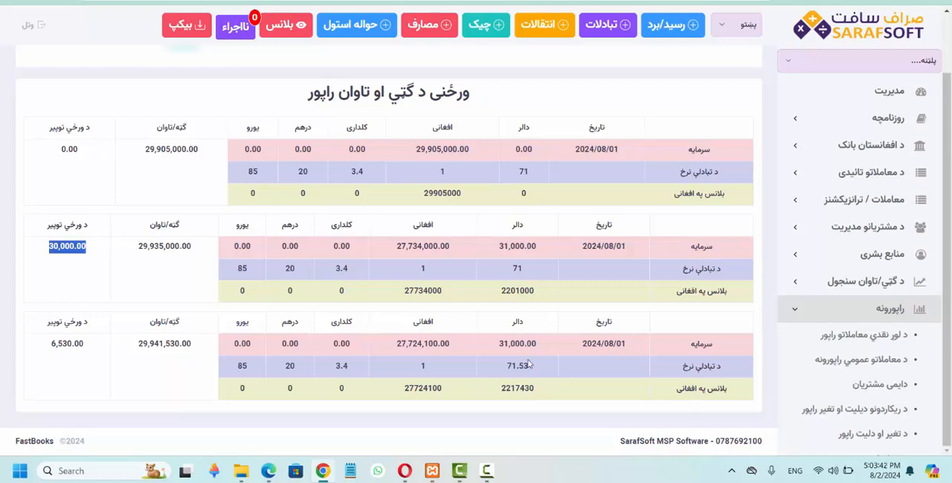
{"action": "left_click_drag", "start_coordinate": [506, 366], "coordinate": [529, 366]}
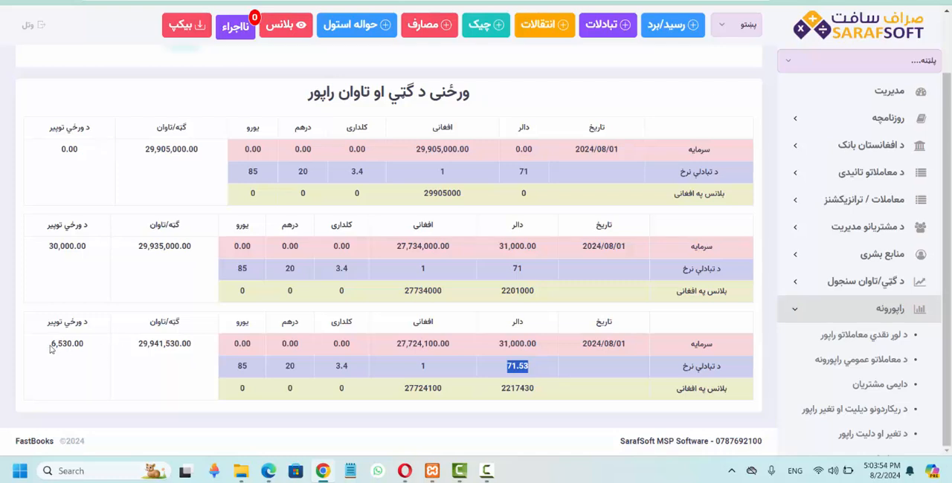
{"action": "left_click_drag", "start_coordinate": [50, 346], "coordinate": [86, 346]}
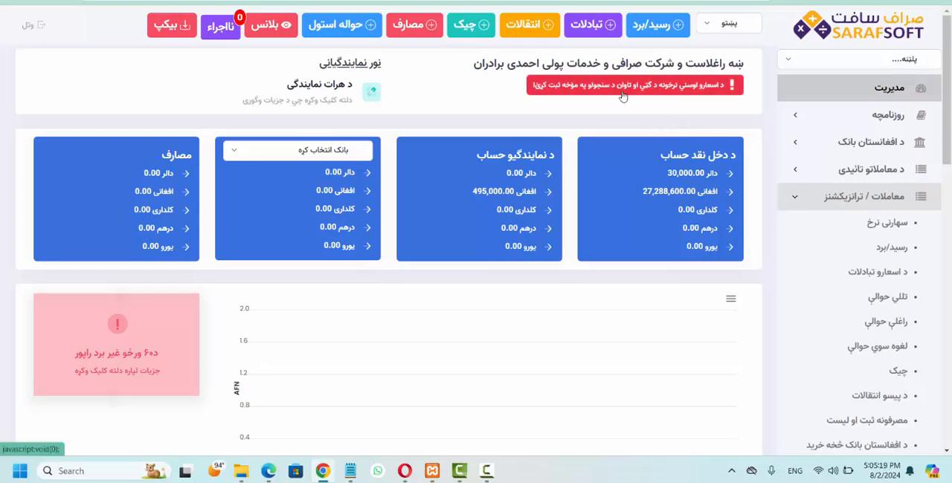
Look up the balance of the Herat account (حساب هرات) through the quick account search.
{"action": "left_click", "coordinate": [623, 97]}
{"action": "left_click", "coordinate": [143, 39]}
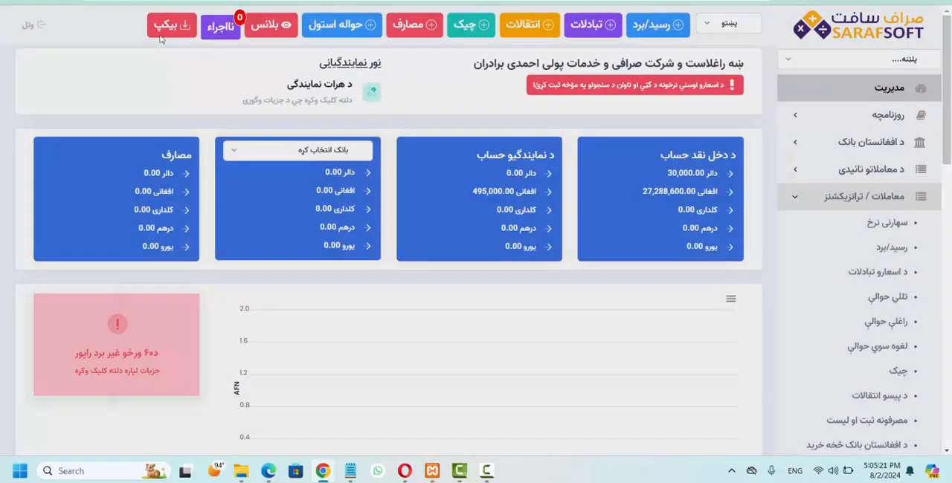
{"action": "left_click", "coordinate": [870, 59]}
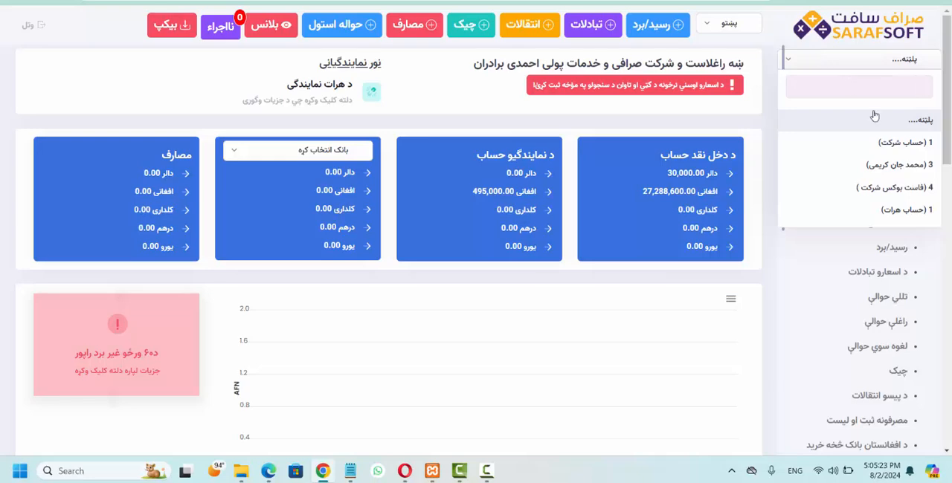
{"action": "left_click", "coordinate": [863, 212]}
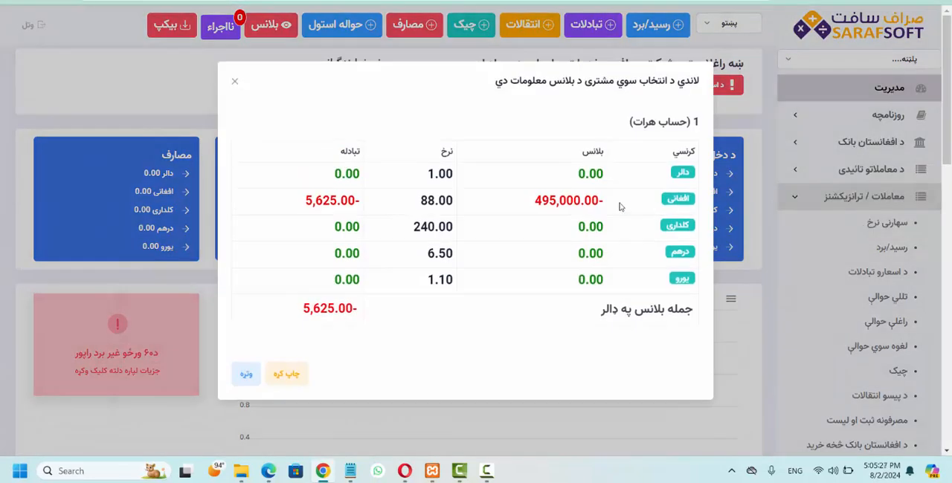
View the Herat account's Afghani statement, and return to the dashboard by closing the balance details.
{"action": "left_click", "coordinate": [573, 204]}
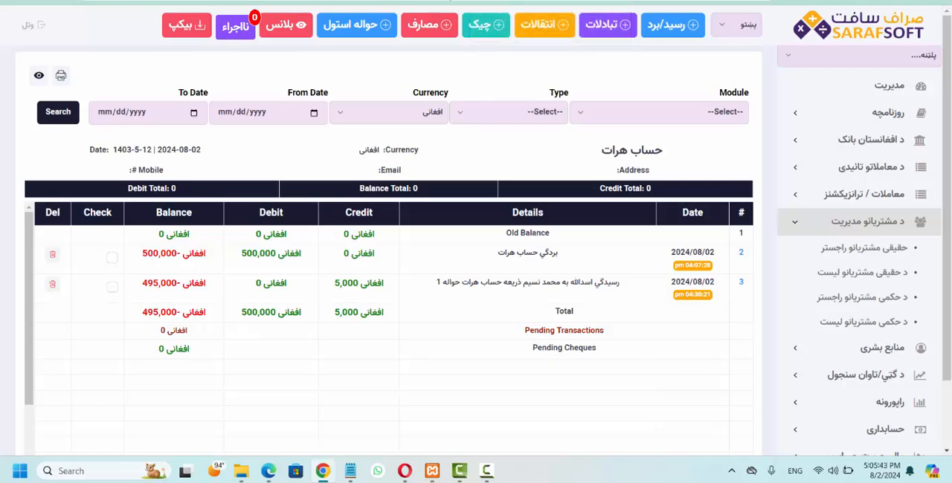
{"action": "left_click", "coordinate": [550, 1]}
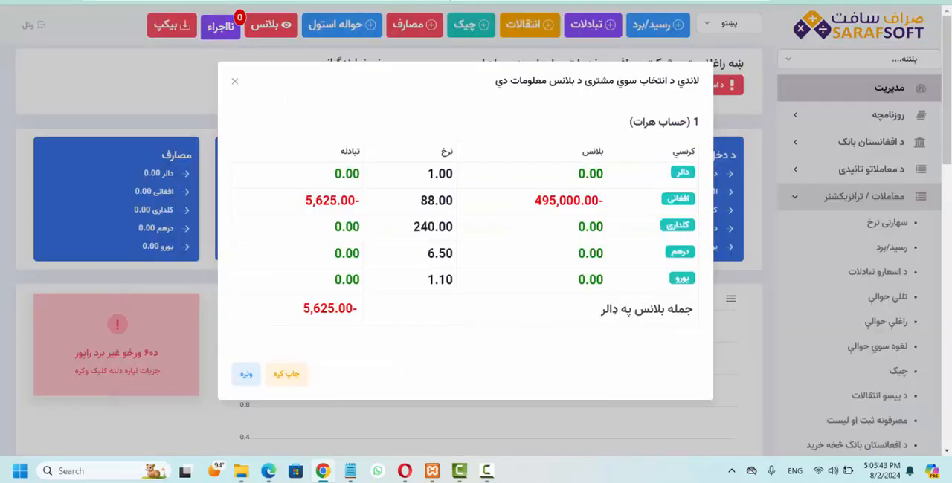
{"action": "left_click", "coordinate": [235, 82]}
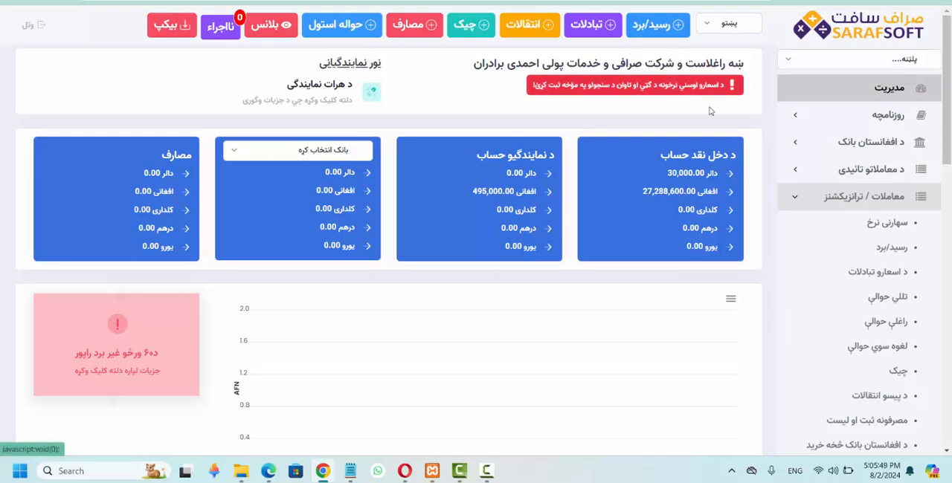
Switch the interface language to Persian (فارسی) and on to English to compare the dashboard.
{"action": "left_click", "coordinate": [832, 59]}
{"action": "left_click", "coordinate": [834, 66]}
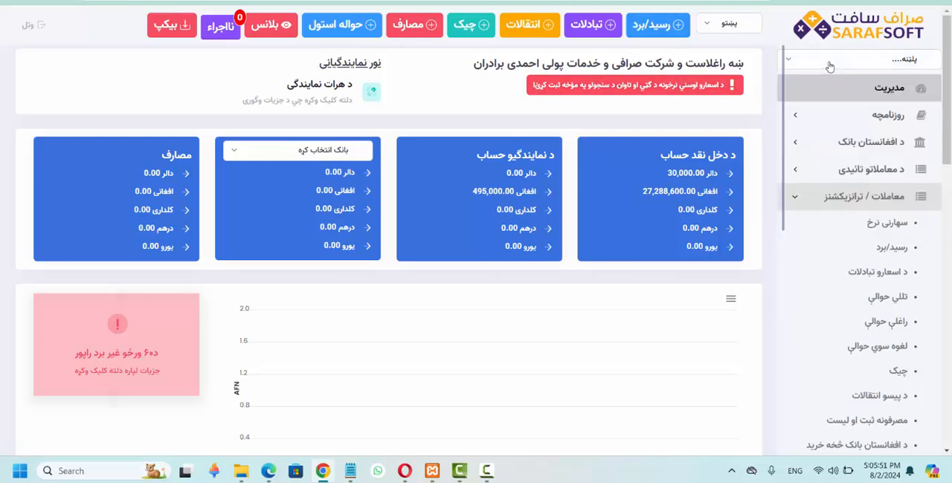
{"action": "left_click", "coordinate": [714, 26]}
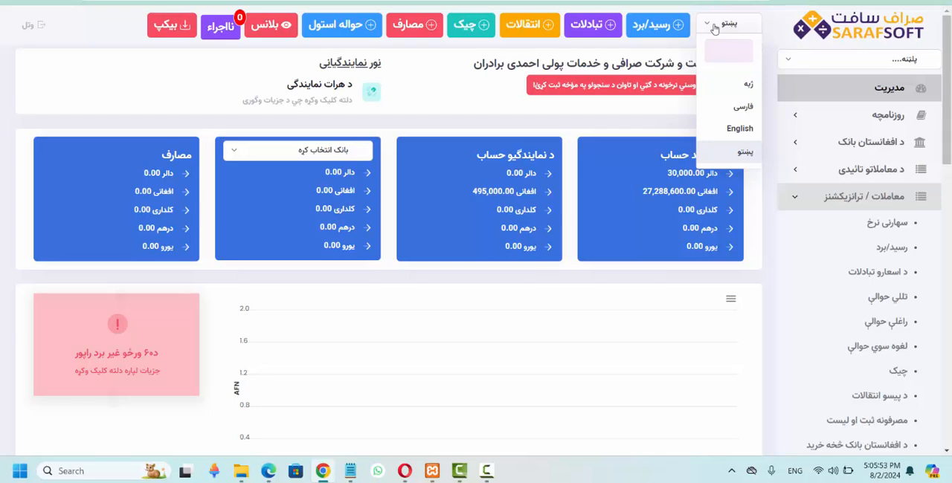
{"action": "left_click", "coordinate": [740, 108]}
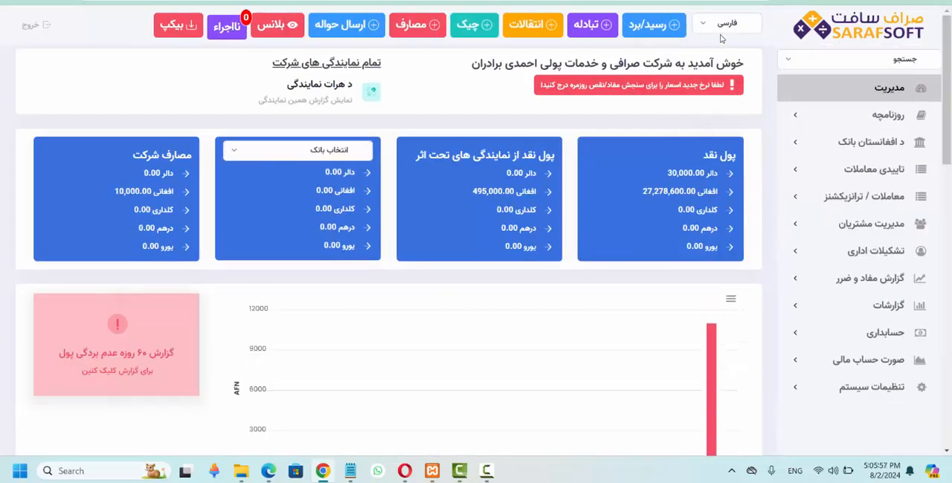
{"action": "left_click", "coordinate": [715, 28]}
{"action": "left_click", "coordinate": [733, 128]}
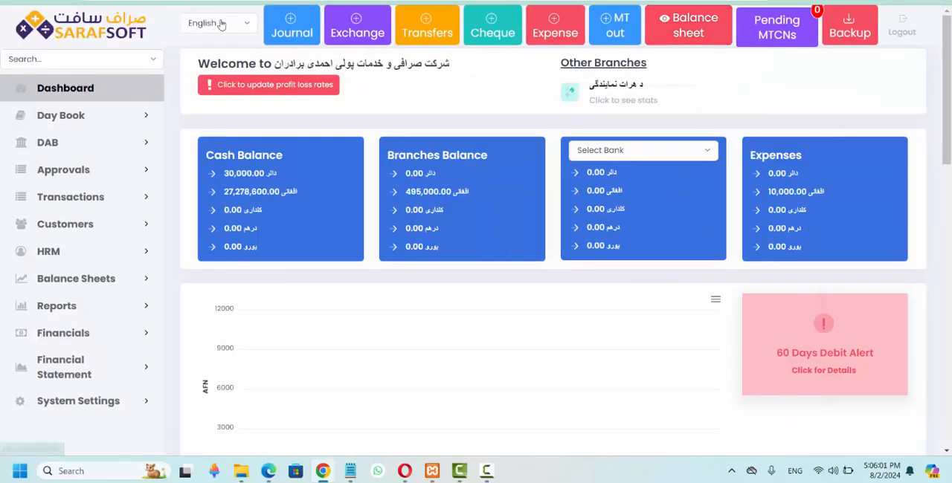
Return the interface language to Pashto (پښتو) and leave the language choice there.
{"action": "left_click", "coordinate": [220, 24]}
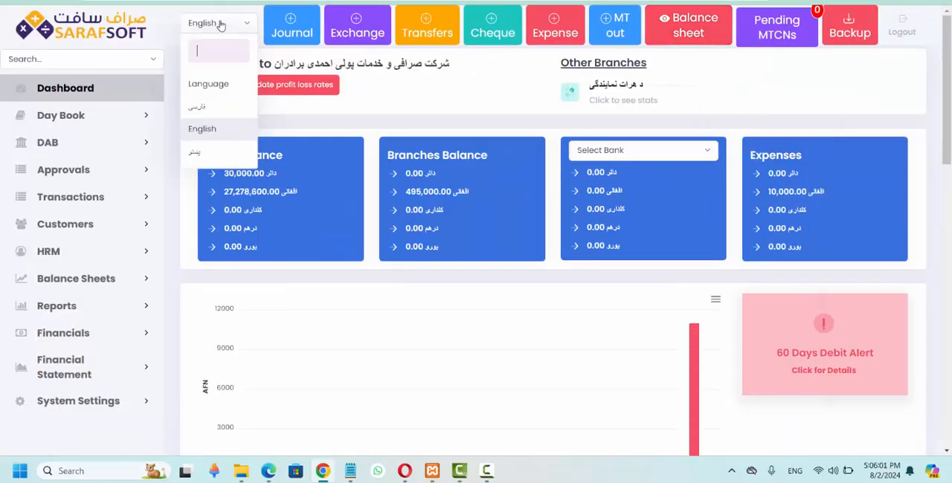
{"action": "left_click", "coordinate": [210, 155]}
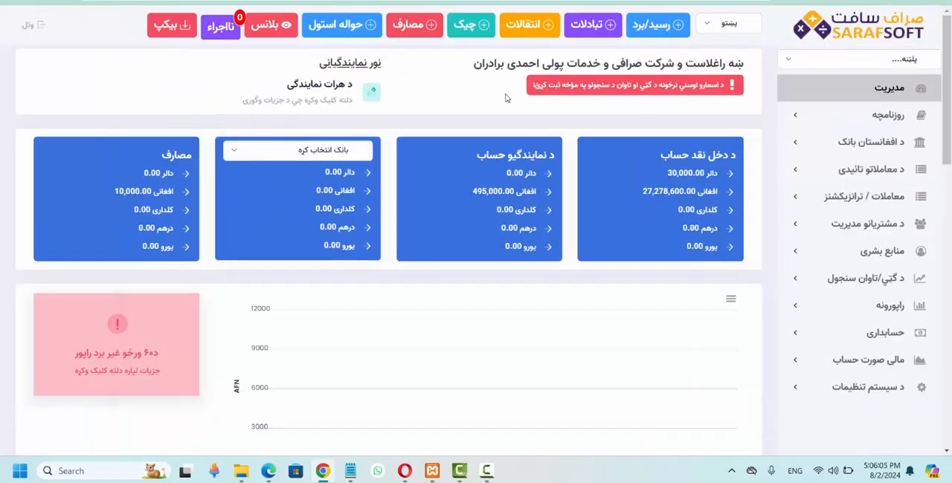
{"action": "left_click", "coordinate": [728, 27]}
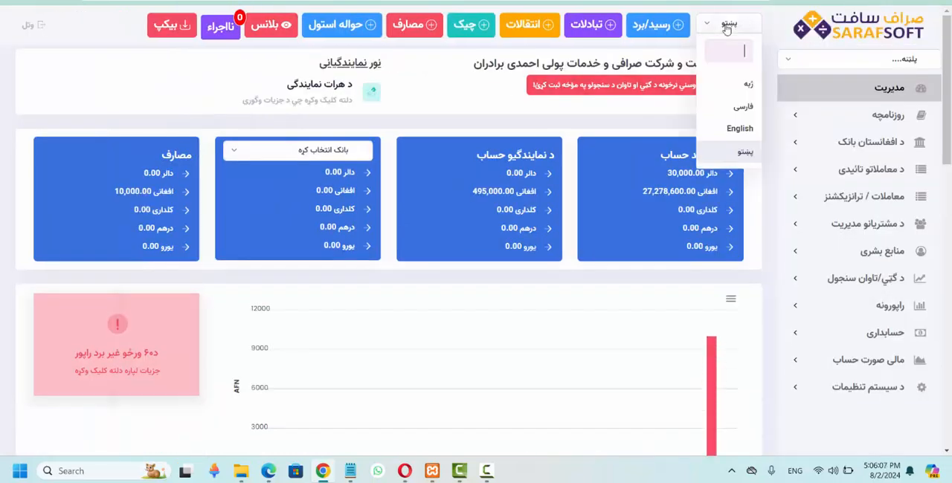
{"action": "left_click", "coordinate": [727, 28]}
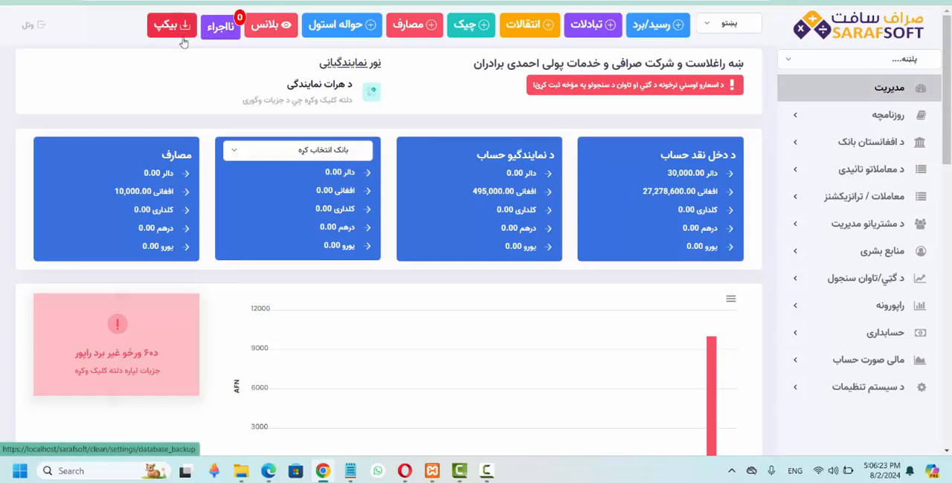
{"action": "scroll", "coordinate": [321, 193], "scroll_direction": "down", "scroll_amount": 4}
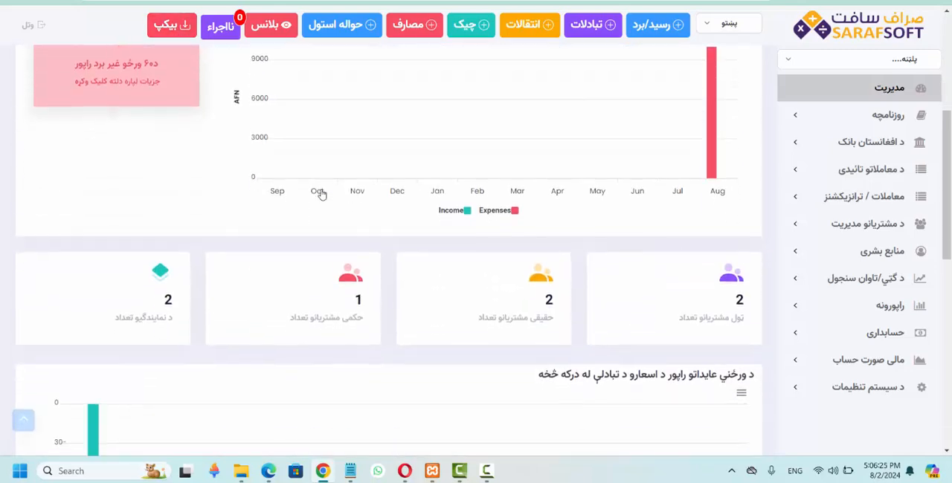
{"action": "scroll", "coordinate": [321, 193], "scroll_direction": "up", "scroll_amount": 4}
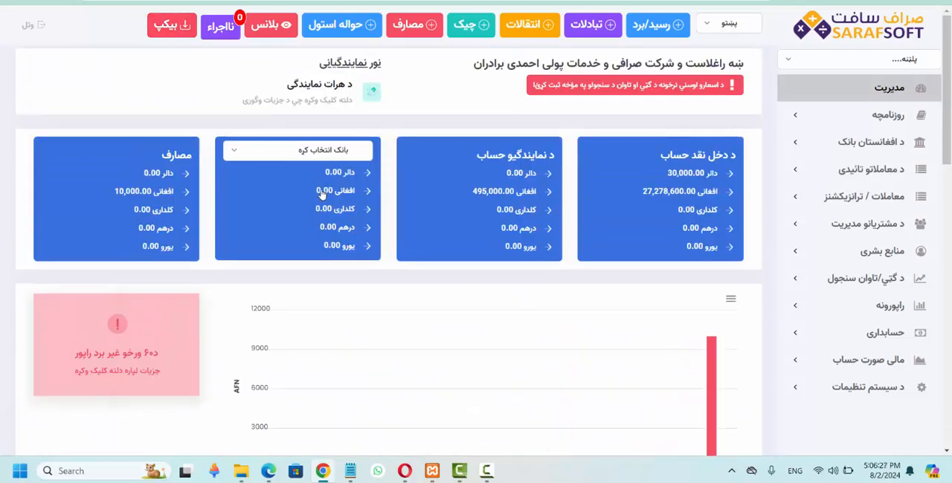